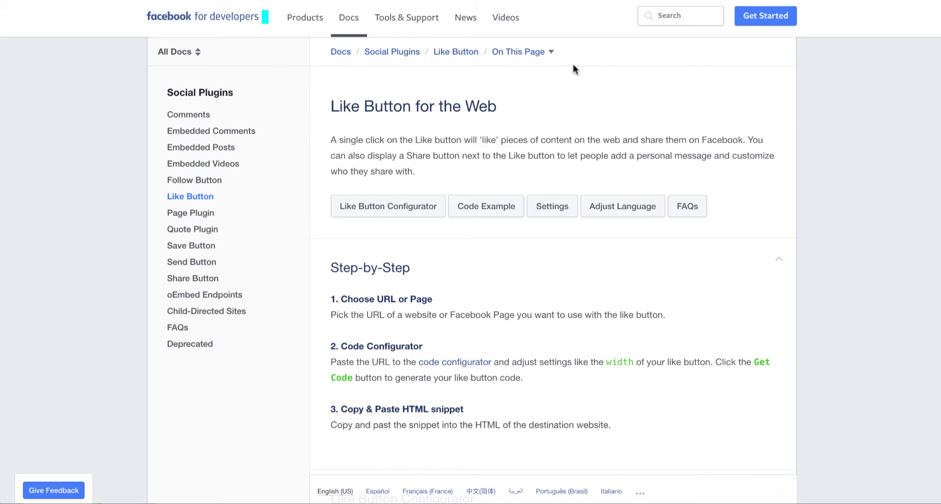
# Go to the Like Button Configurator and re-enter the Facebook page's address as the URL to Like
pyautogui.scroll(-5, 500, 170)
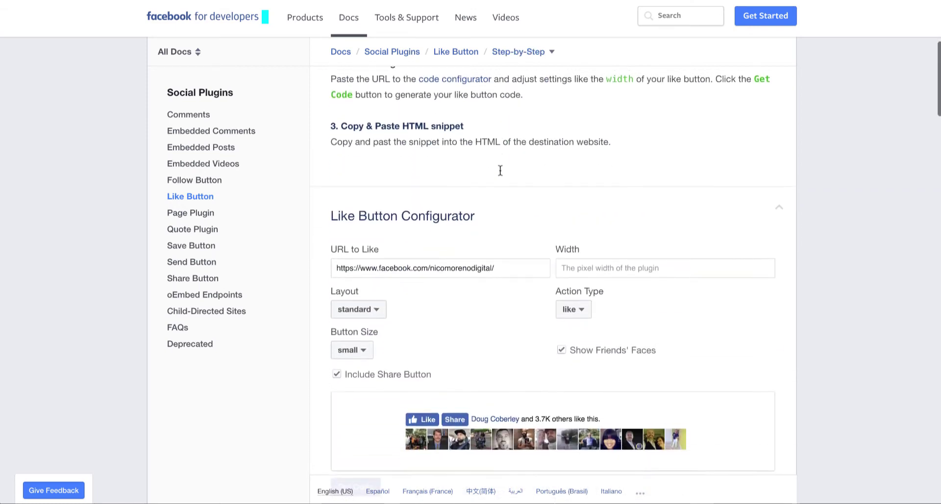
pyautogui.scroll(-1, 499, 170)
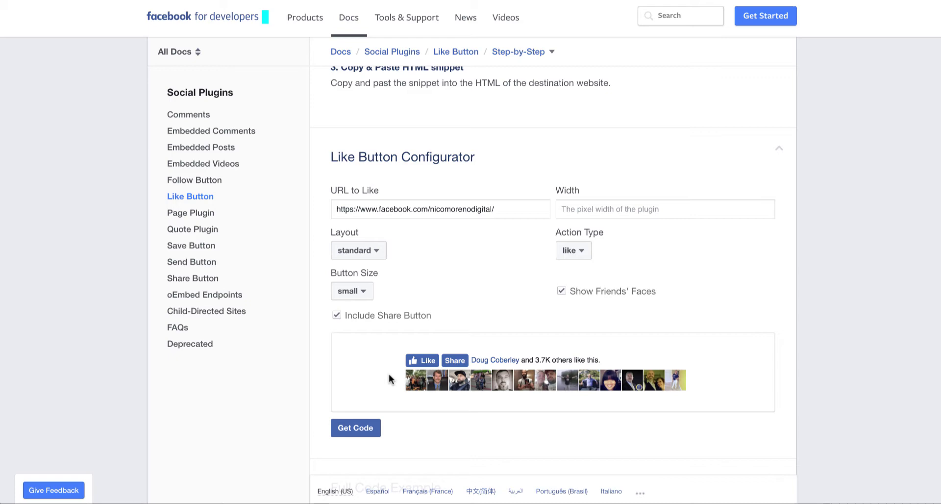
pyautogui.scroll(10, 472, 229)
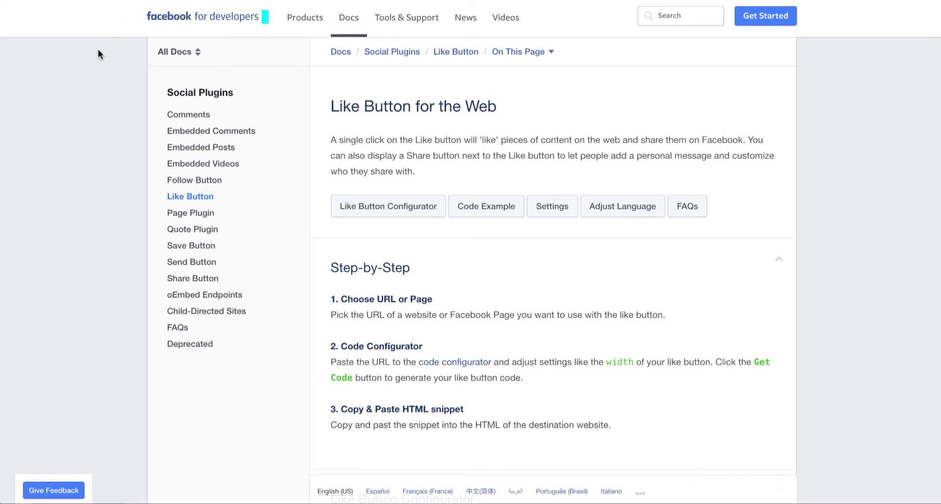
pyautogui.click(388, 206)
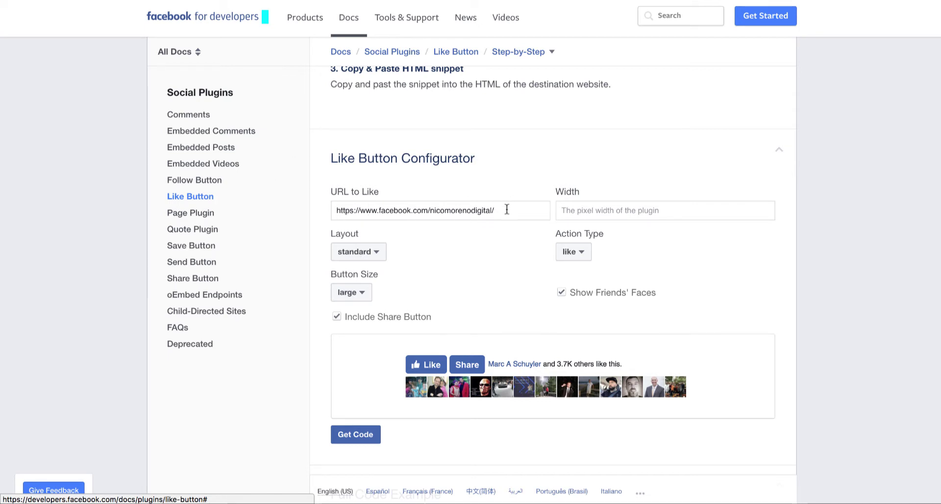
pyautogui.moveTo(507, 209); pyautogui.dragTo(356, 193)
pyautogui.hotkey('ctrl', 'c')
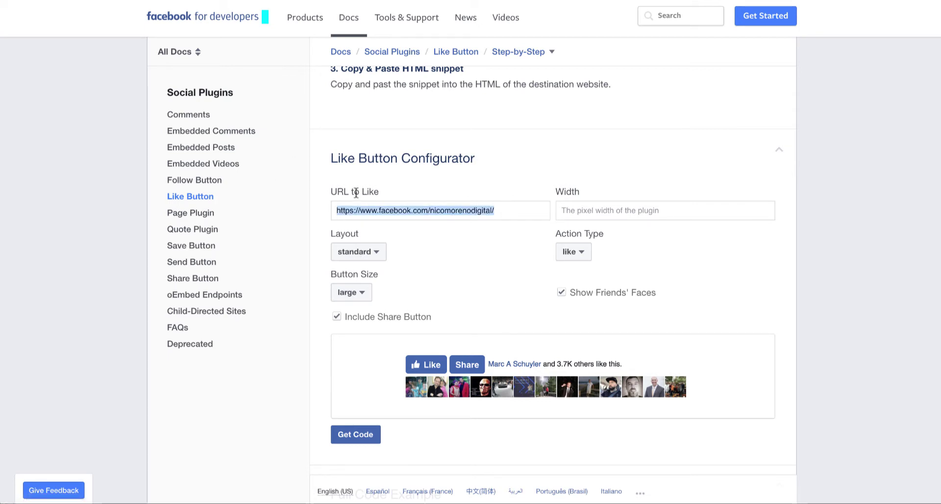
pyautogui.press('BackSpace')
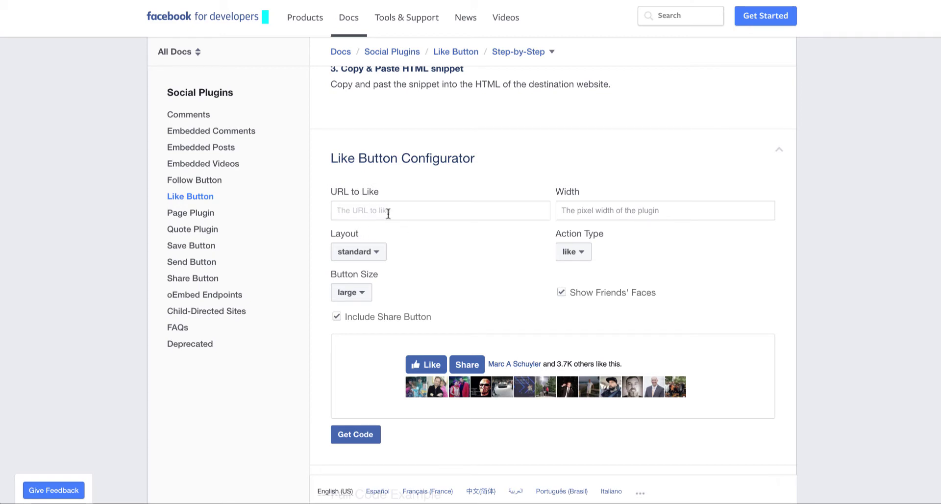
pyautogui.hotkey('ctrl', 'v')
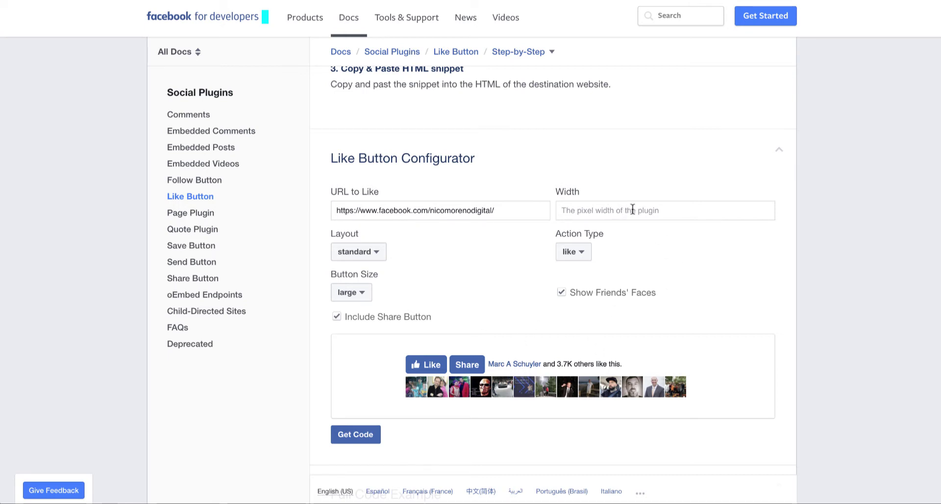
# Try the box_count and button_count layouts for the Like button, and set the layout back to standard
pyautogui.click(375, 251)
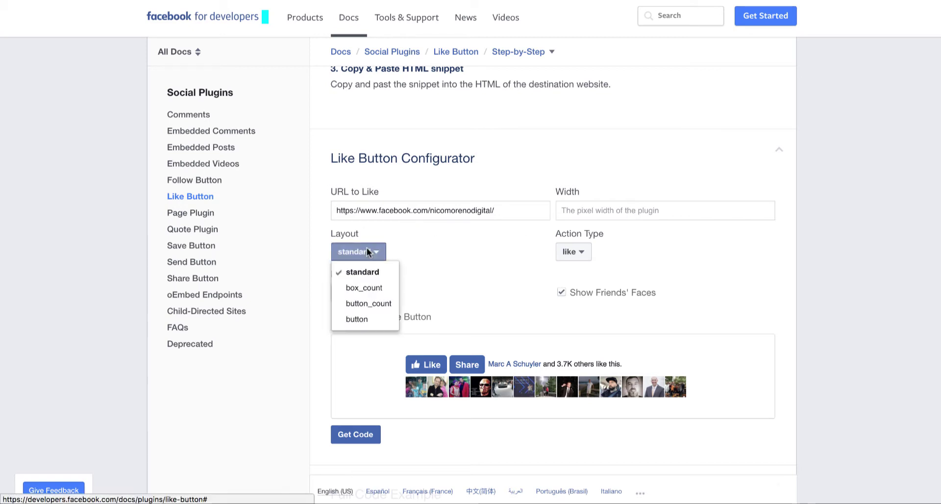
pyautogui.click(368, 288)
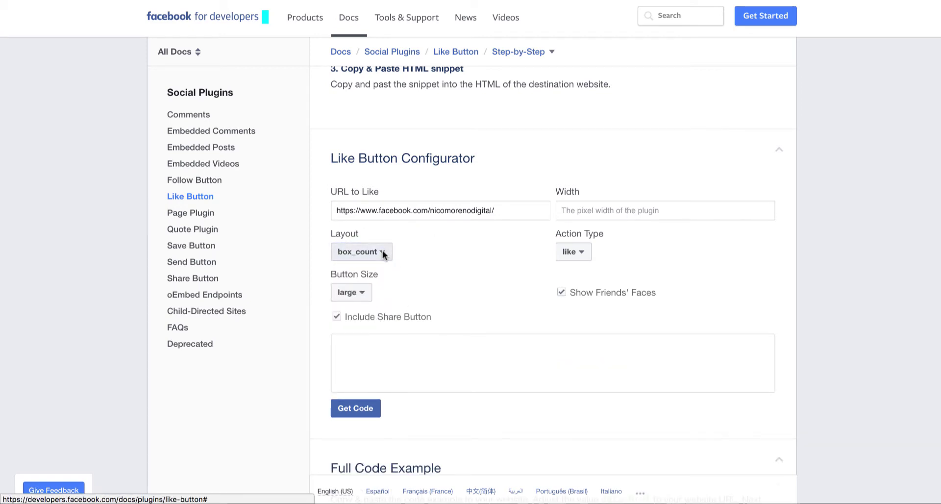
pyautogui.click(384, 252)
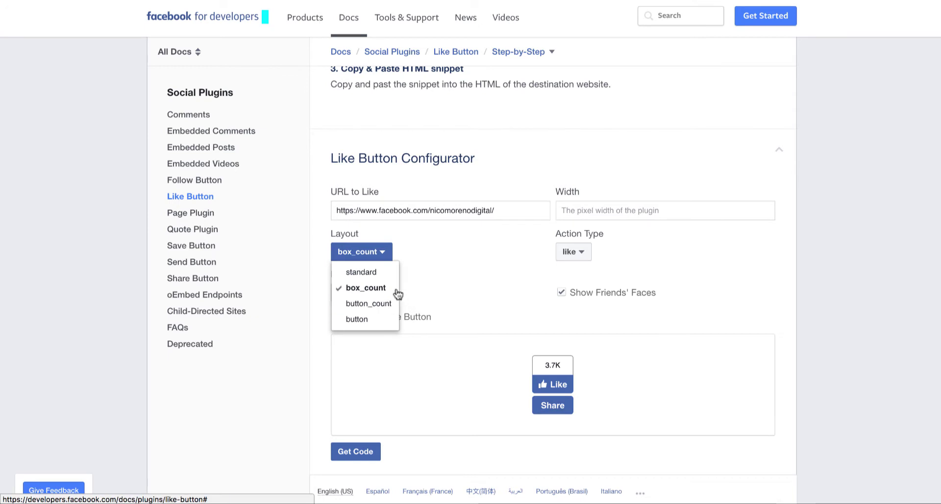
pyautogui.click(375, 304)
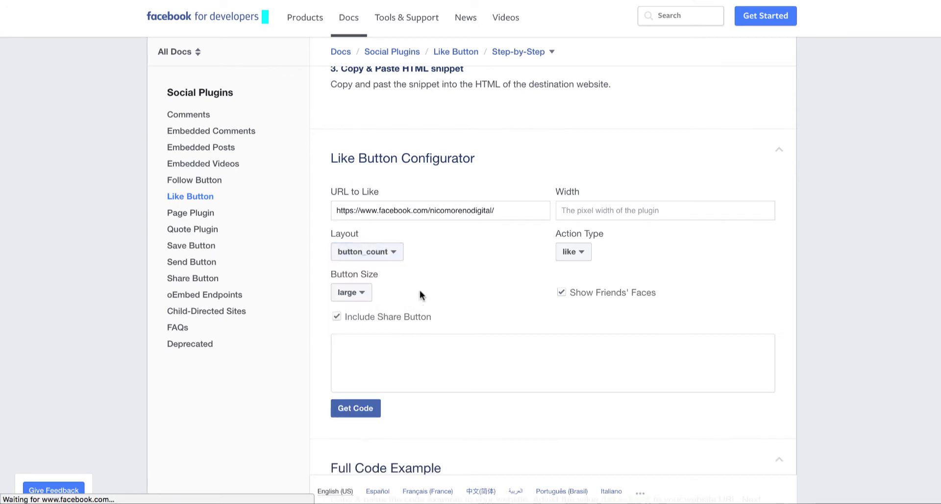
pyautogui.click(393, 254)
pyautogui.click(389, 270)
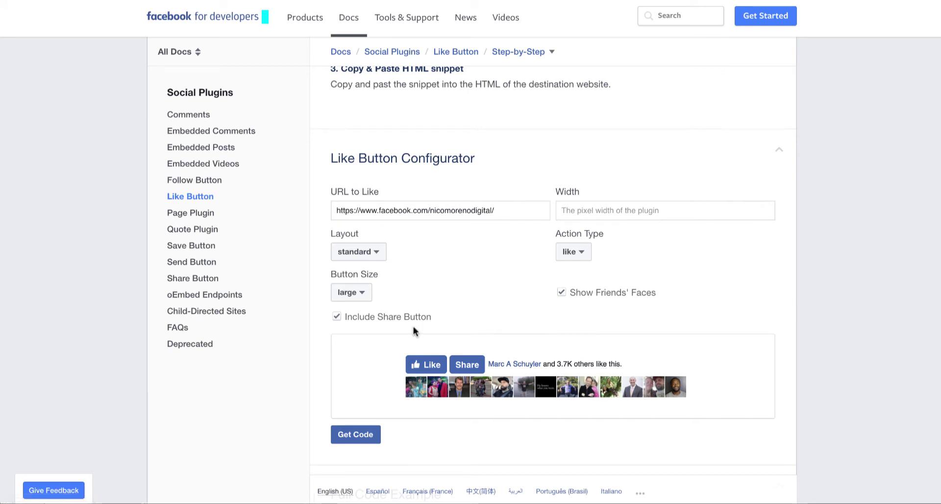
# Check the action type and button size options, keeping like and large, and toggle the share button off and back on
pyautogui.click(575, 247)
pyautogui.click(499, 266)
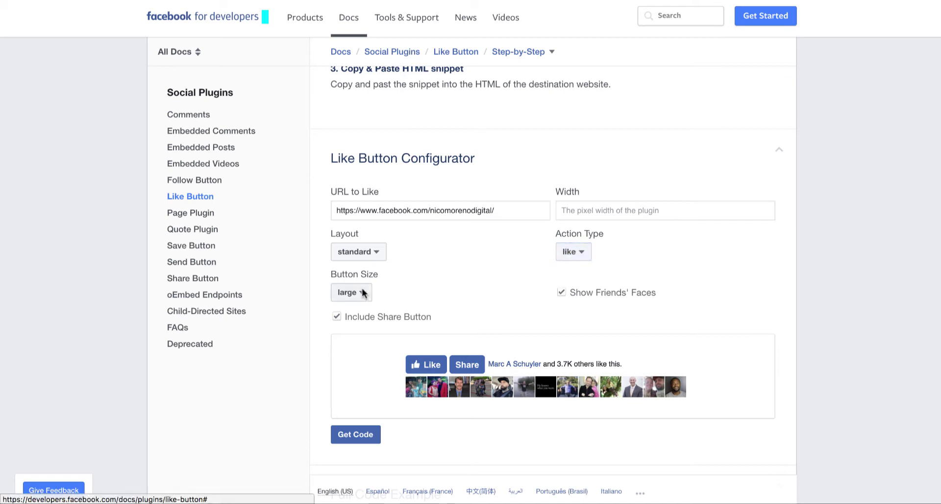
pyautogui.click(363, 293)
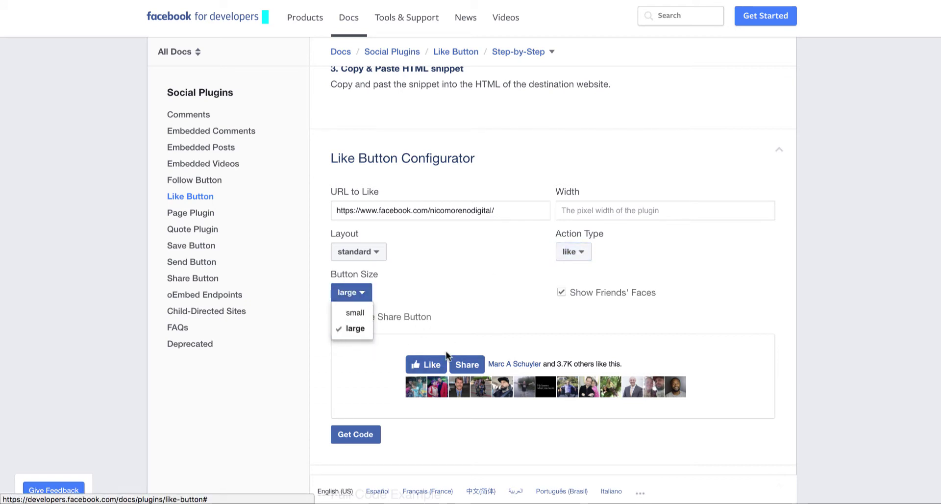
pyautogui.click(352, 329)
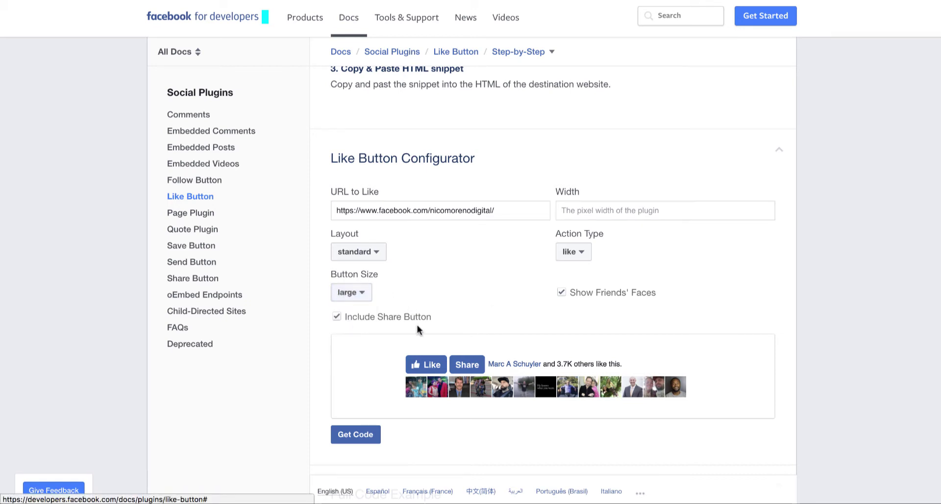
pyautogui.click(336, 317)
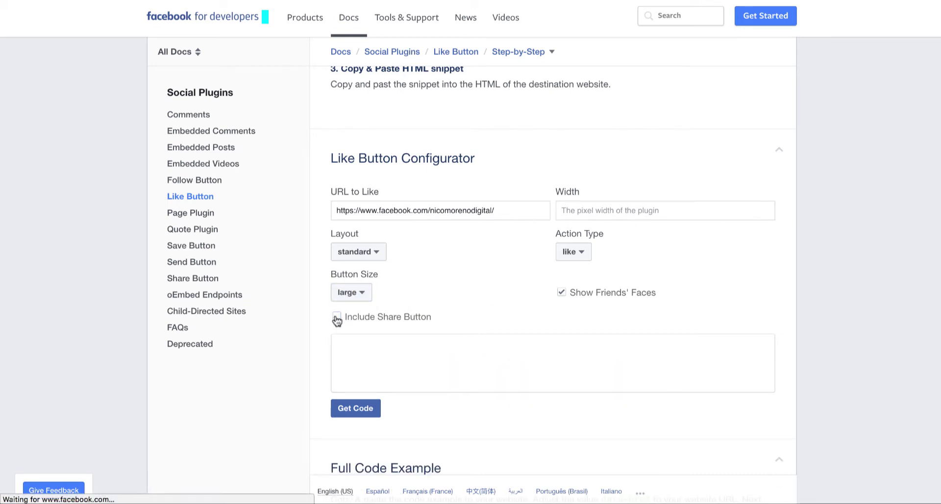
pyautogui.click(337, 318)
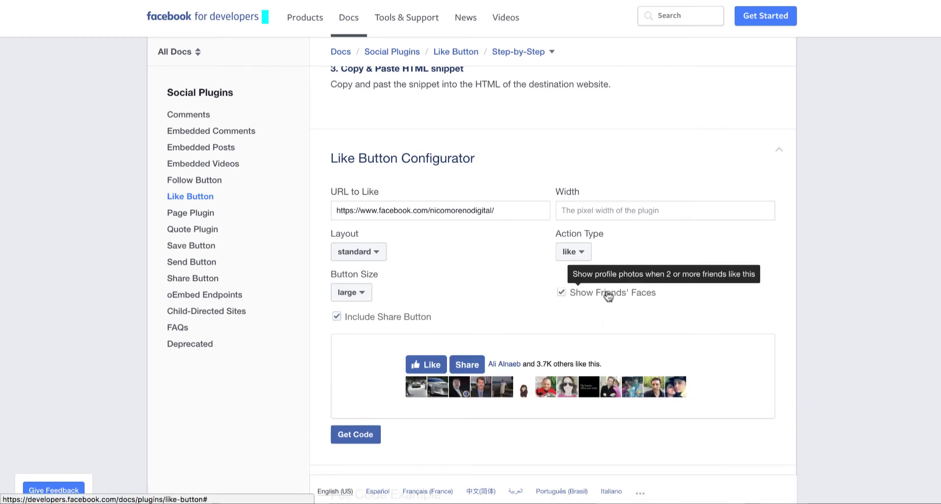
# Generate the Like button code and copy the JavaScript SDK script from Step 2
pyautogui.scroll(-3, 445, 297)
pyautogui.scroll(3, 410, 298)
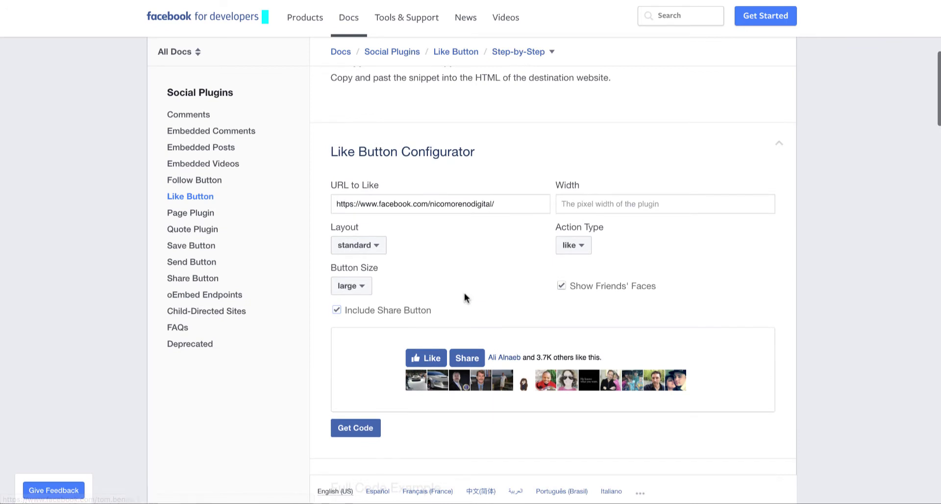
pyautogui.click(348, 428)
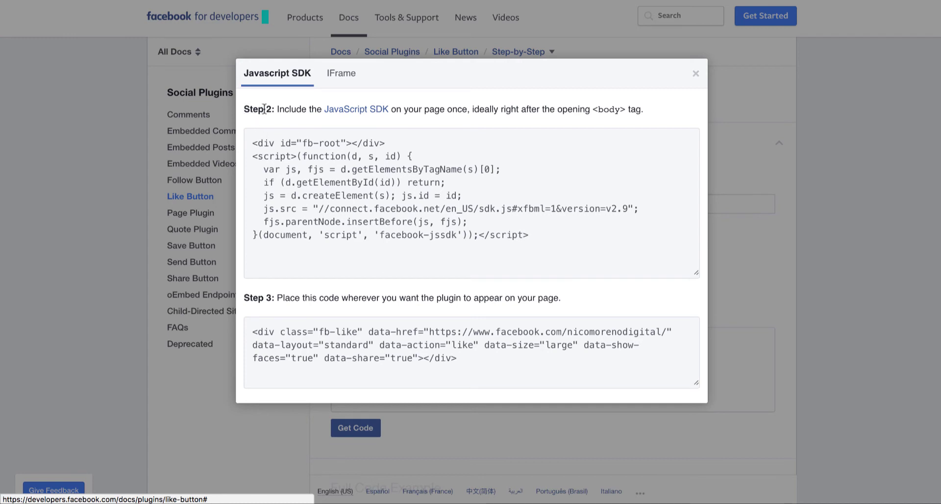
pyautogui.moveTo(252, 141); pyautogui.dragTo(567, 237)
pyautogui.hotkey('ctrl', 'c')
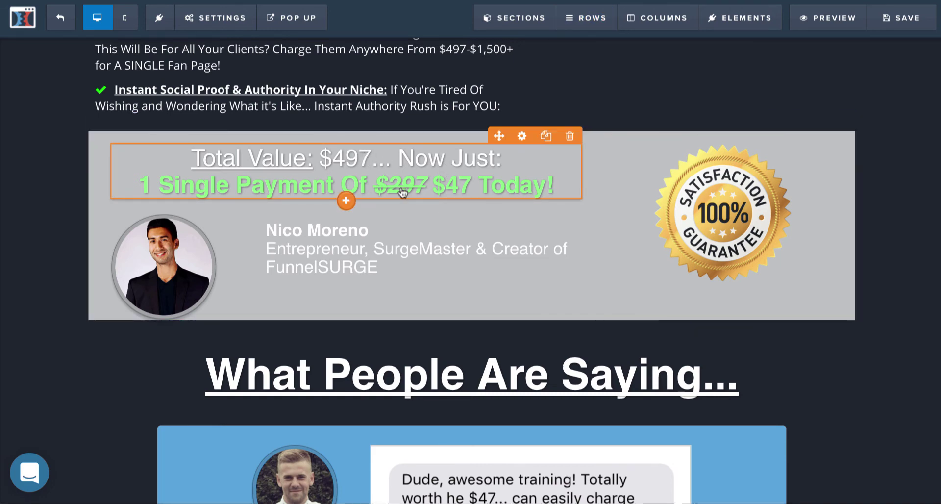
# Switch to the ClickFunnels page editor, put the Facebook SDK script in the page's header tracking code in place of its contents, and close the dialog
pyautogui.scroll(-2, 416, 231)
pyautogui.scroll(3, 338, 245)
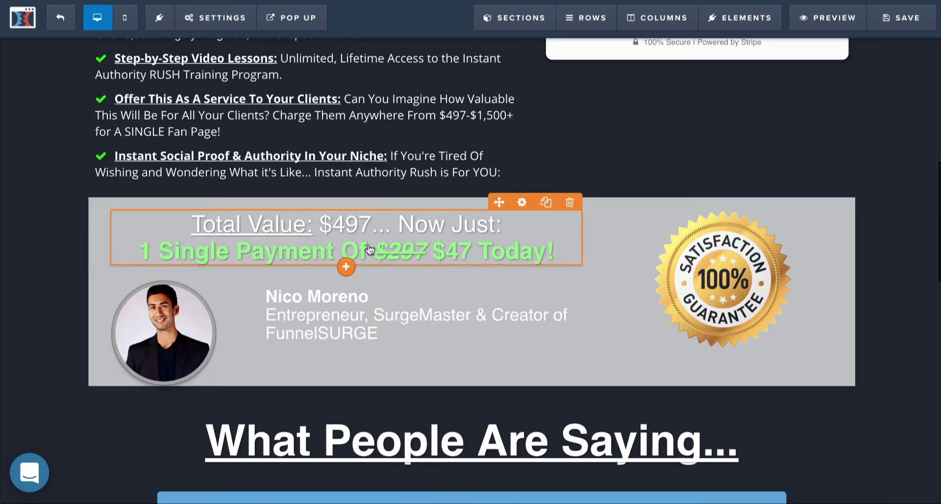
pyautogui.scroll(-1, 387, 216)
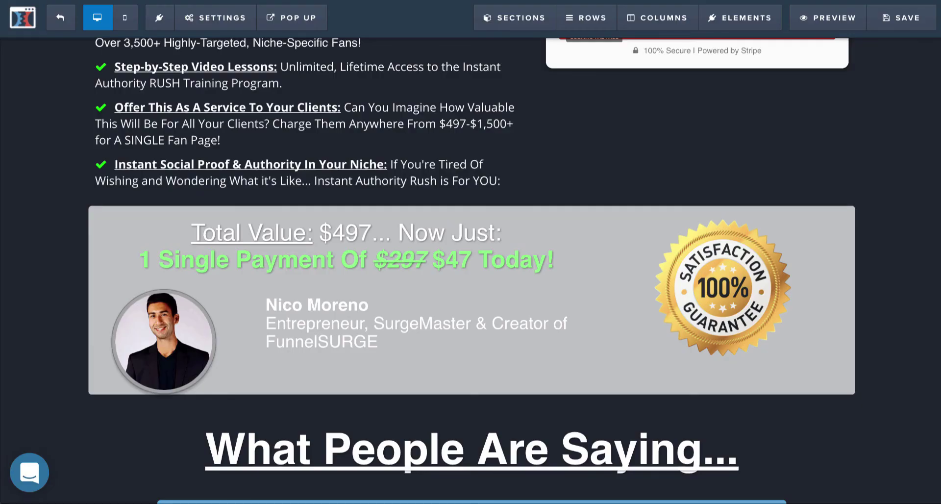
pyautogui.click(222, 17)
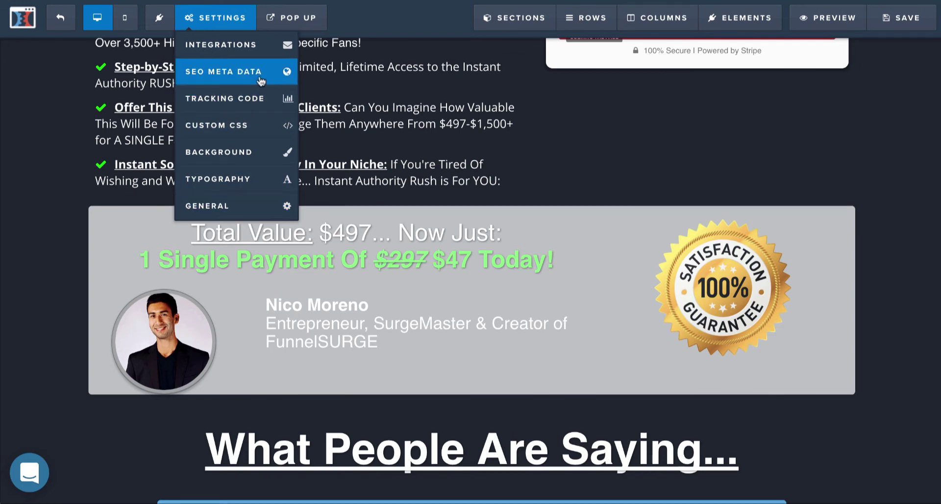
pyautogui.click(257, 98)
pyautogui.hotkey('ctrl', 'v')
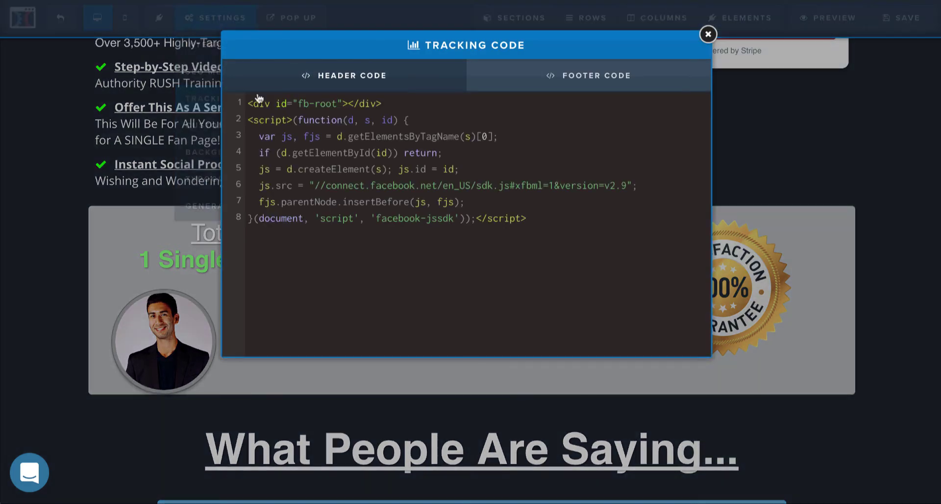
pyautogui.hotkey('ctrl', 'a')
pyautogui.hotkey('ctrl', 'c')
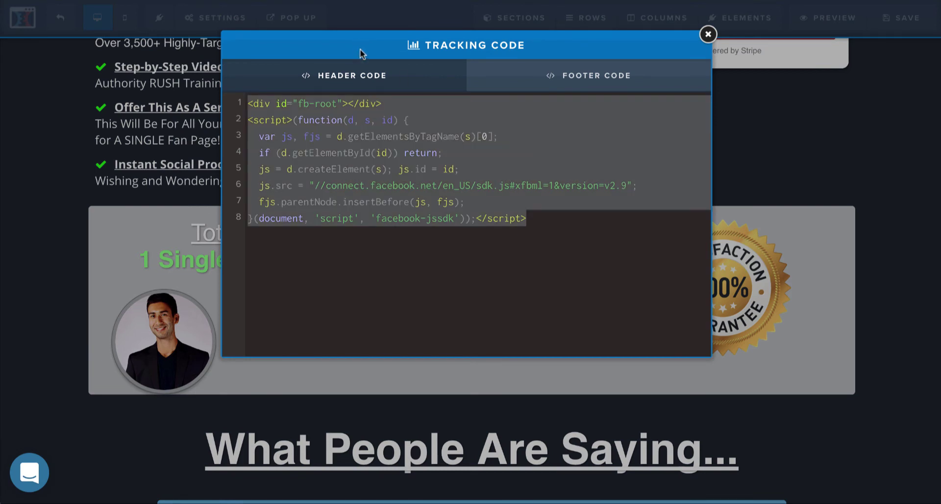
pyautogui.press('BackSpace')
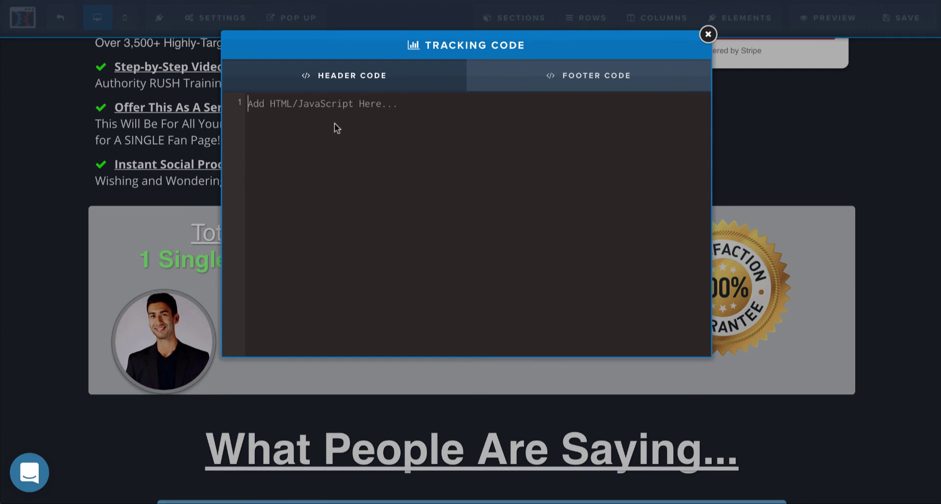
pyautogui.hotkey('ctrl', 'v')
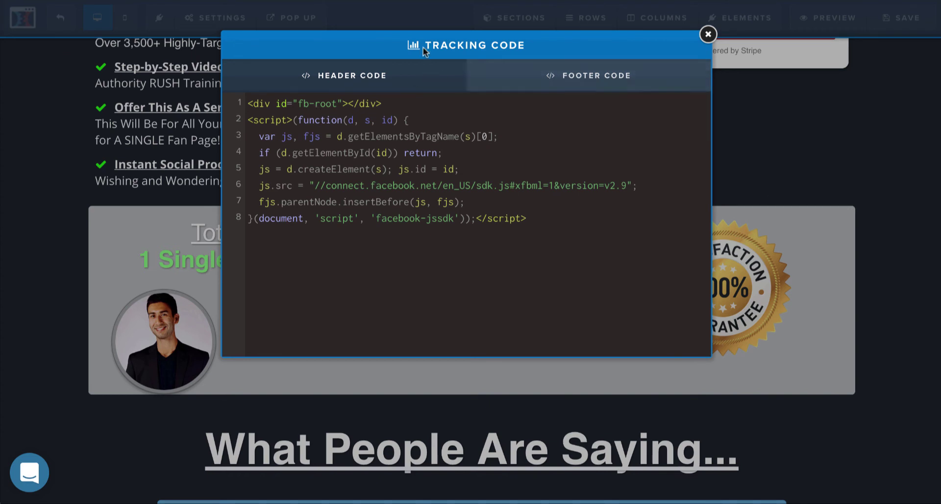
pyautogui.click(748, 107)
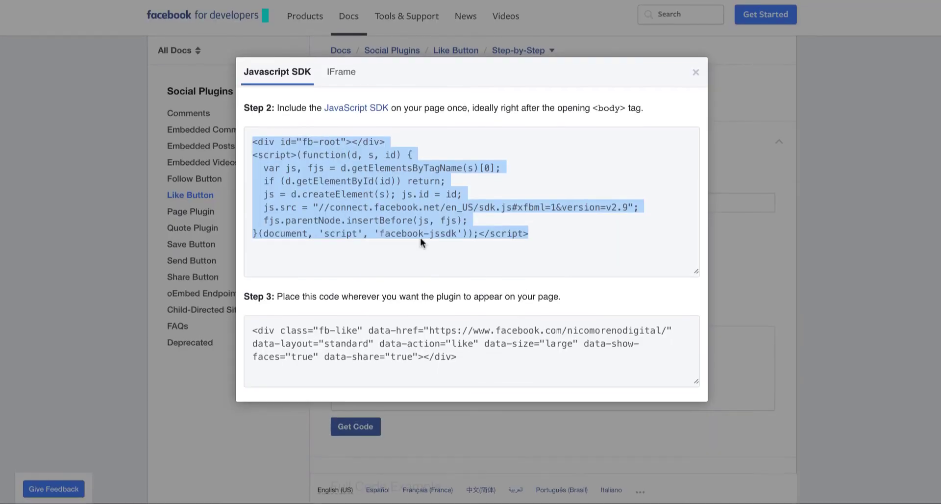
# Switch to the Facebook developer page and copy the Step 3 fb-like plugin snippet
pyautogui.moveTo(480, 362); pyautogui.dragTo(257, 325)
pyautogui.hotkey('ctrl', 'c')
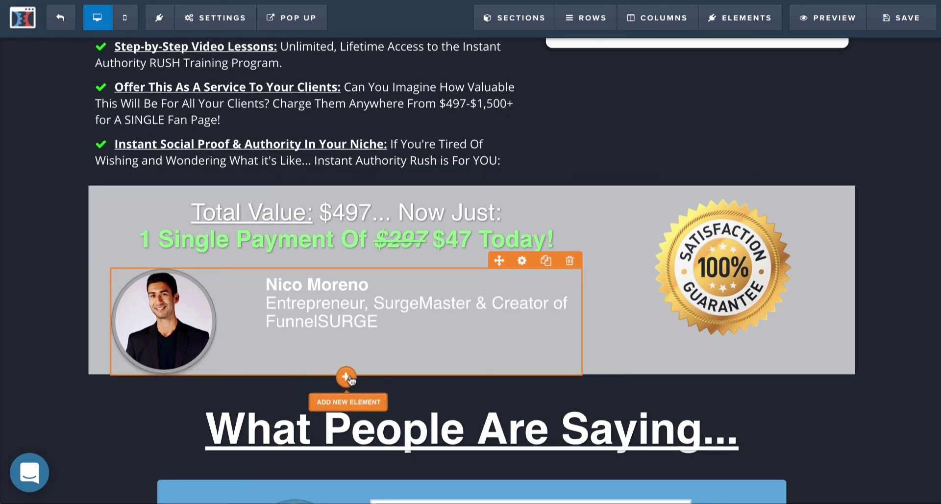
# In the ClickFunnels editor, add a Custom JS/HTML element beneath the creator's photo and bio block, and open its settings
pyautogui.click(347, 377)
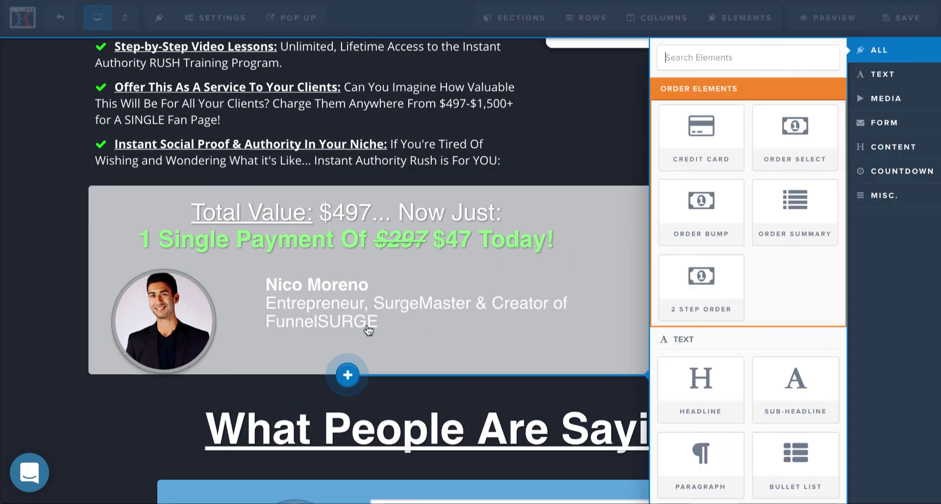
pyautogui.scroll(-10, 731, 181)
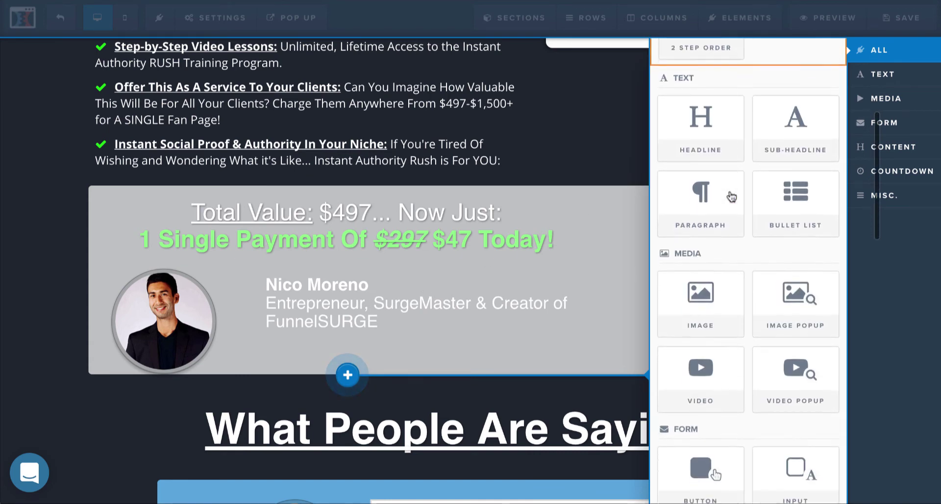
pyautogui.scroll(-10, 730, 196)
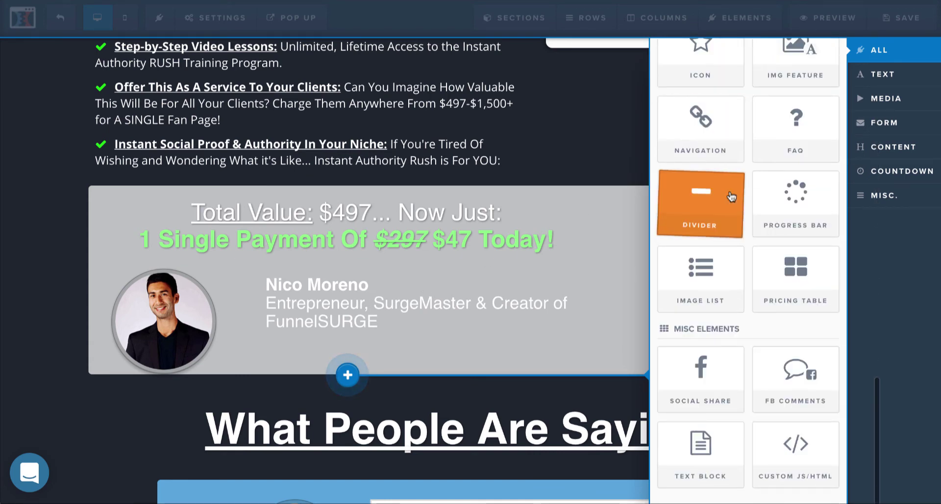
pyautogui.click(795, 460)
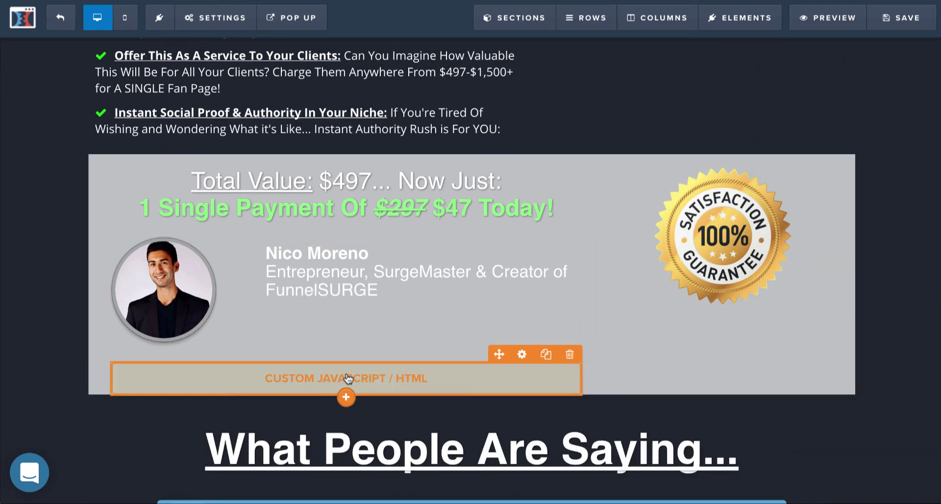
pyautogui.scroll(-1, 348, 379)
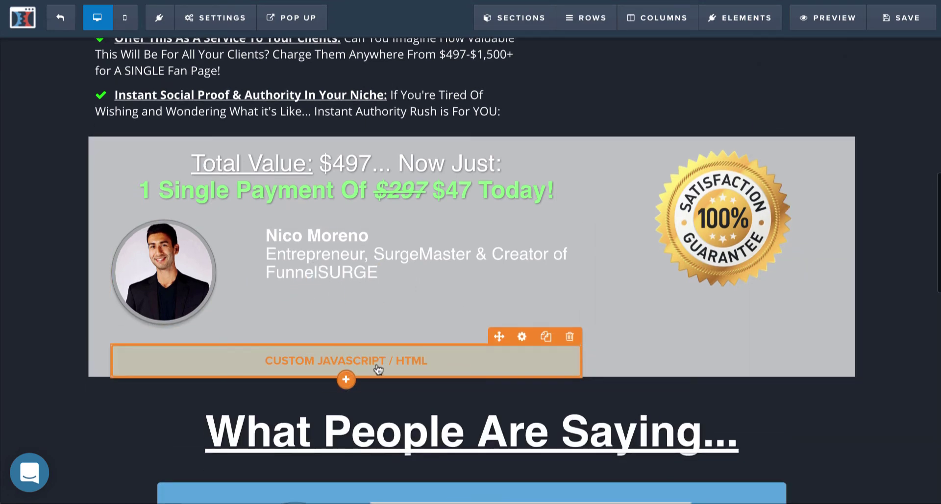
pyautogui.click(310, 362)
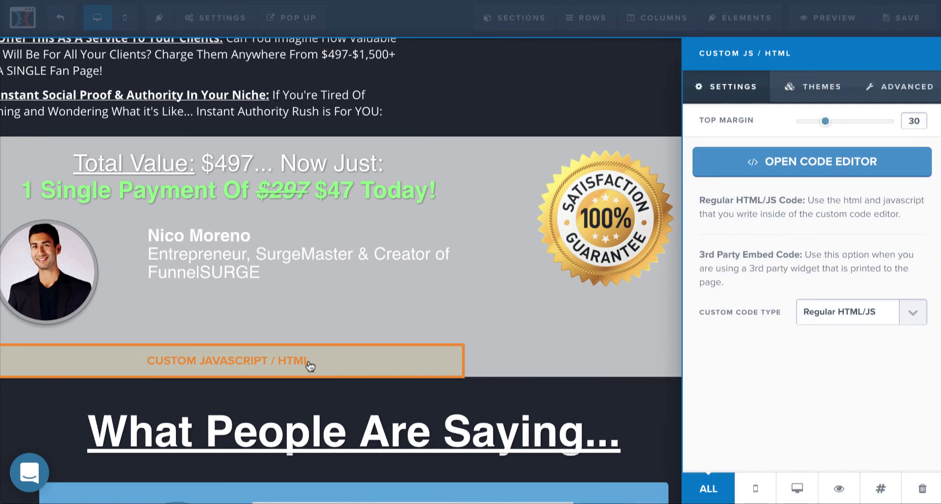
# Insert the copied fb-like plugin snippet into the Custom JS/HTML element's code, close the code editor, and save the page
pyautogui.click(813, 165)
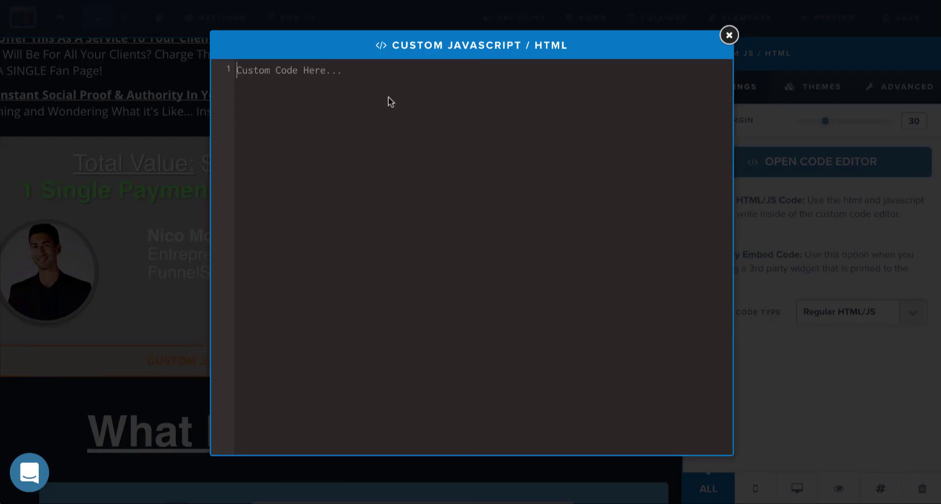
pyautogui.hotkey('ctrl', 'v')
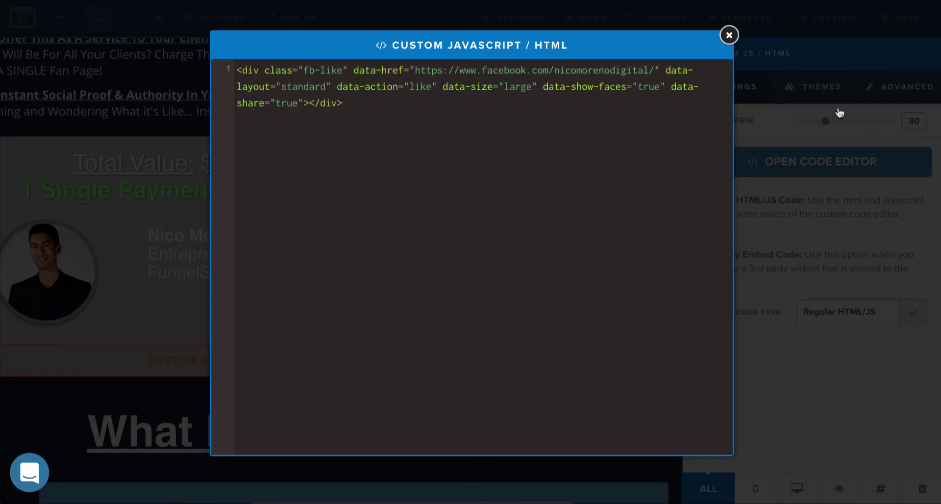
pyautogui.click(786, 98)
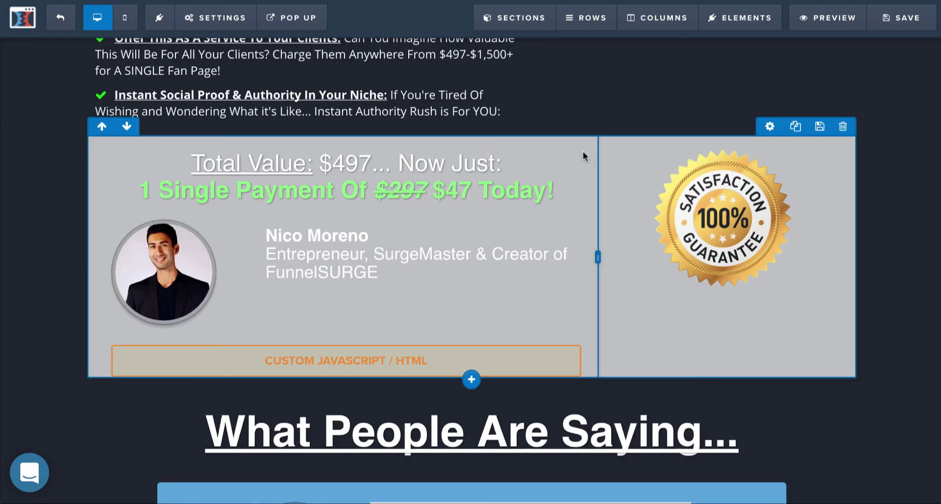
pyautogui.click(900, 32)
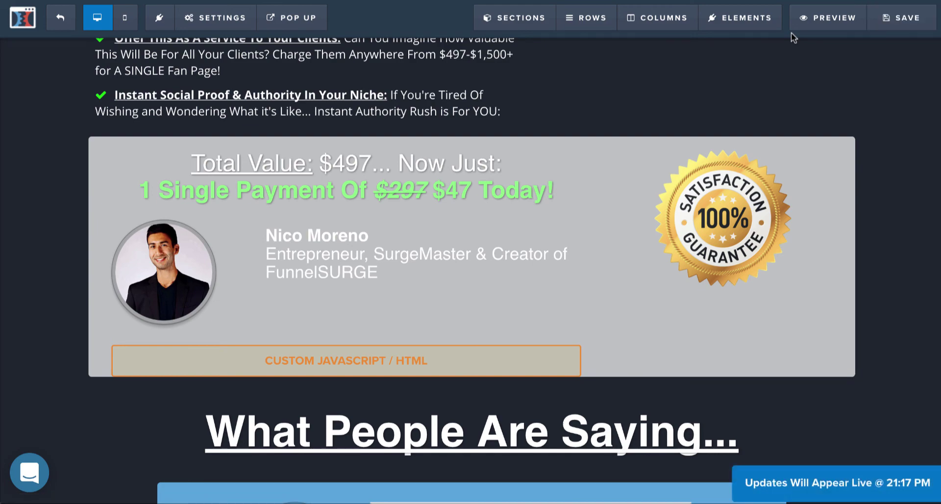
# Preview the sales page and examine the Facebook Like and Share buttons beneath the creator's photo and bio block
pyautogui.click(832, 19)
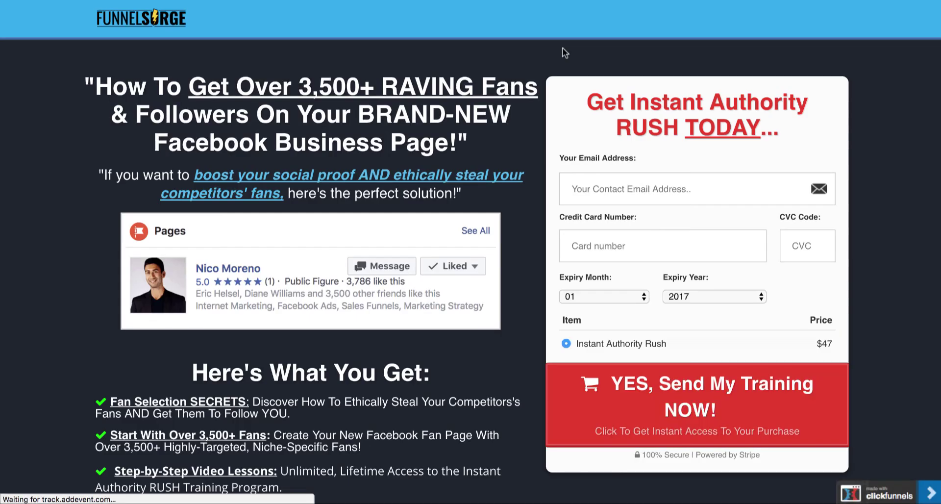
pyautogui.scroll(-9, 460, 55)
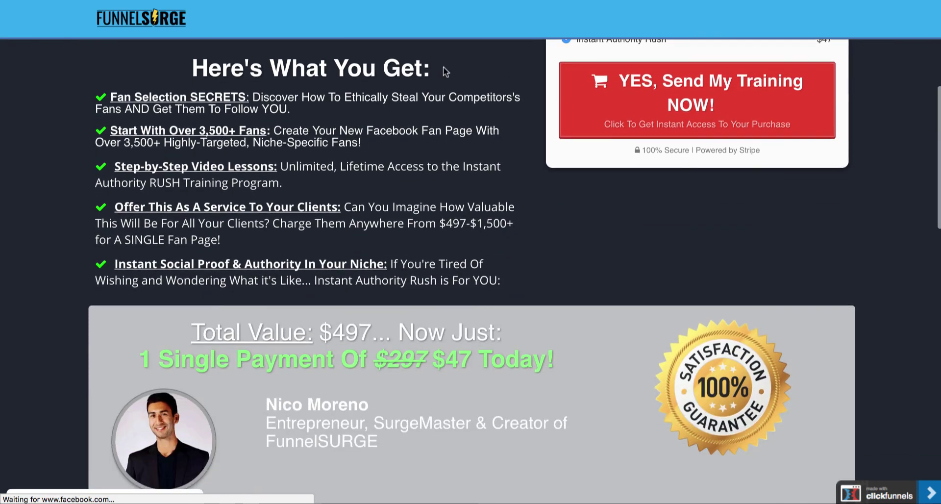
pyautogui.scroll(-2, 318, 236)
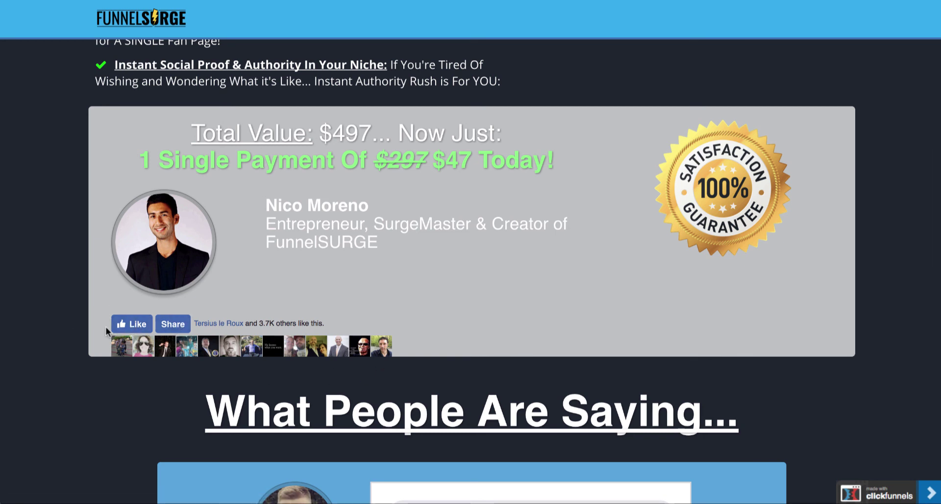
# Test the embedded Share button on the previewed page, and leave the Facebook sharing window without posting
pyautogui.click(174, 324)
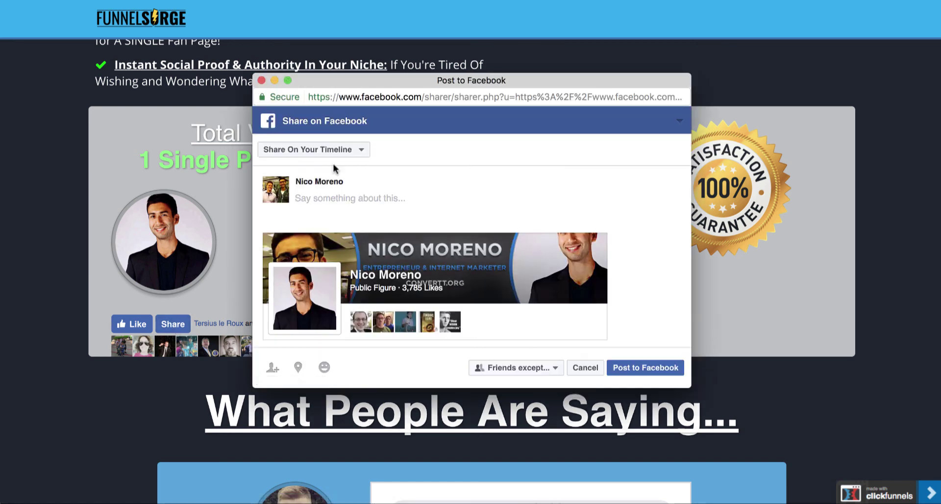
pyautogui.click(262, 84)
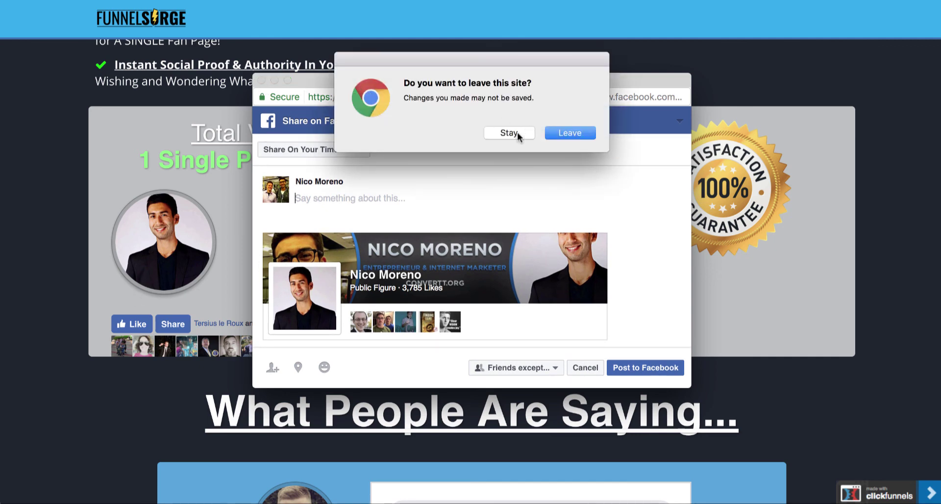
pyautogui.click(562, 129)
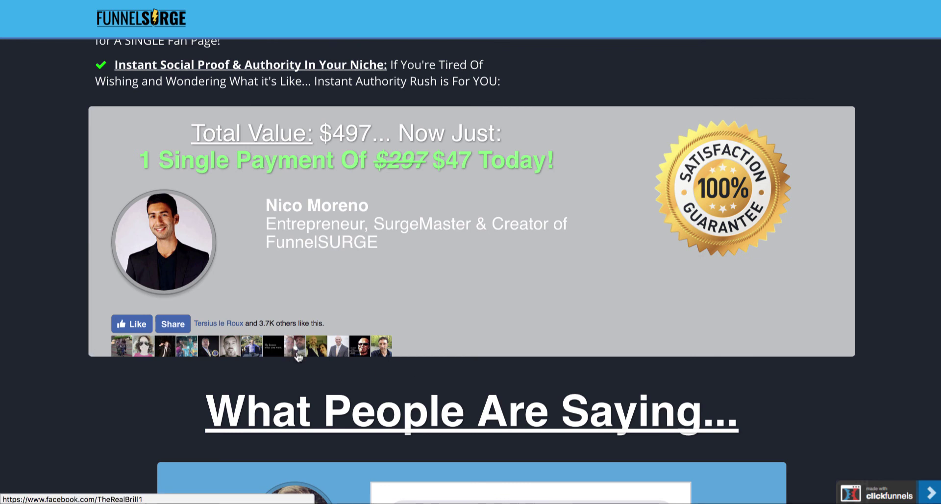
pyautogui.scroll(1, 264, 358)
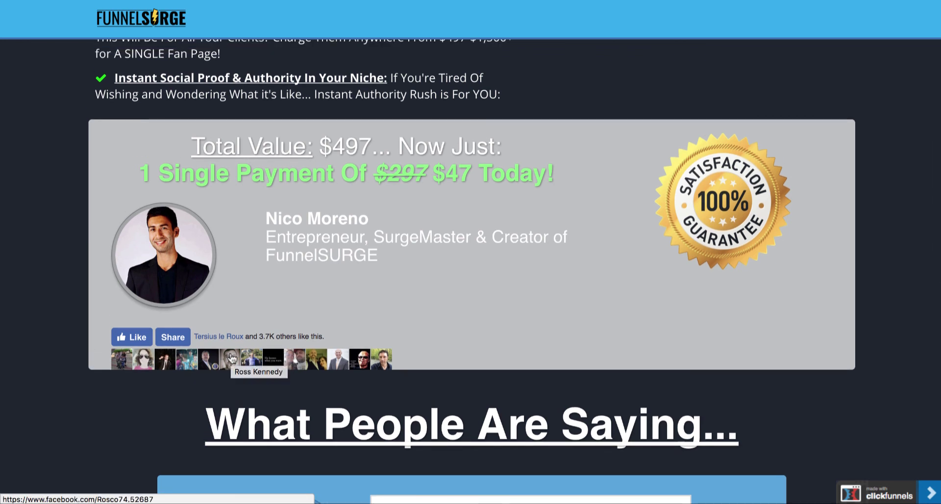